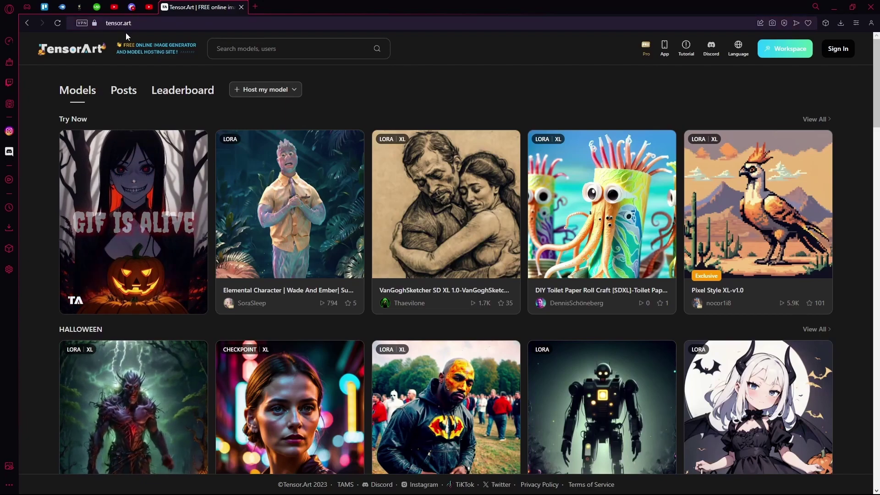
Sign in to Tensor.Art via Continue with Google, picking the Google account from the chooser
{"action": "scroll", "coordinate": [458, 151], "scroll_direction": "down", "scroll_amount": 3}
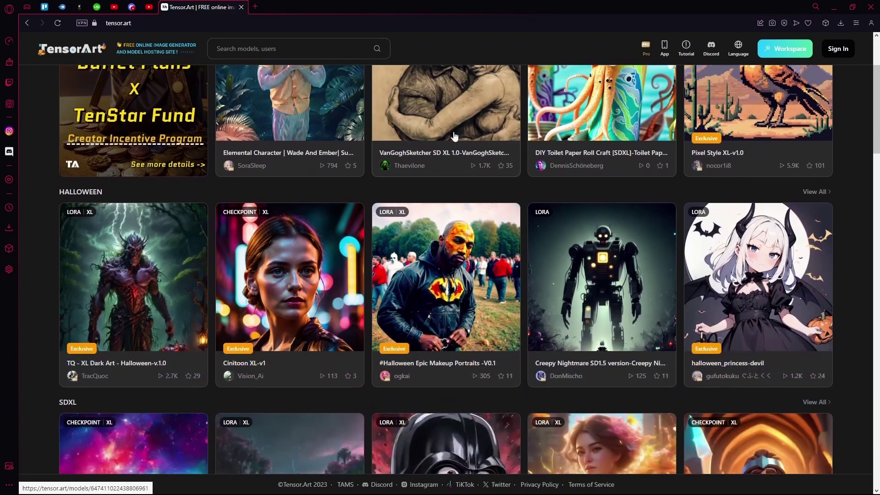
{"action": "scroll", "coordinate": [458, 183], "scroll_direction": "down", "scroll_amount": 4}
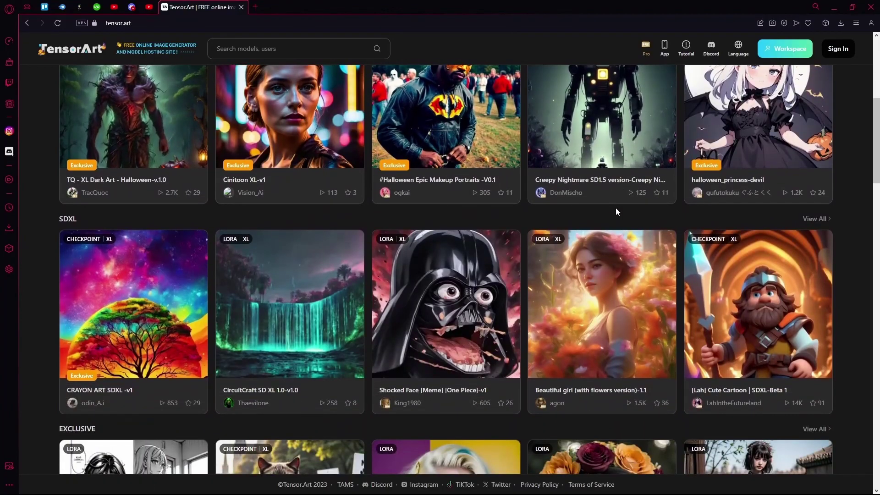
{"action": "scroll", "coordinate": [616, 211], "scroll_direction": "up", "scroll_amount": 6}
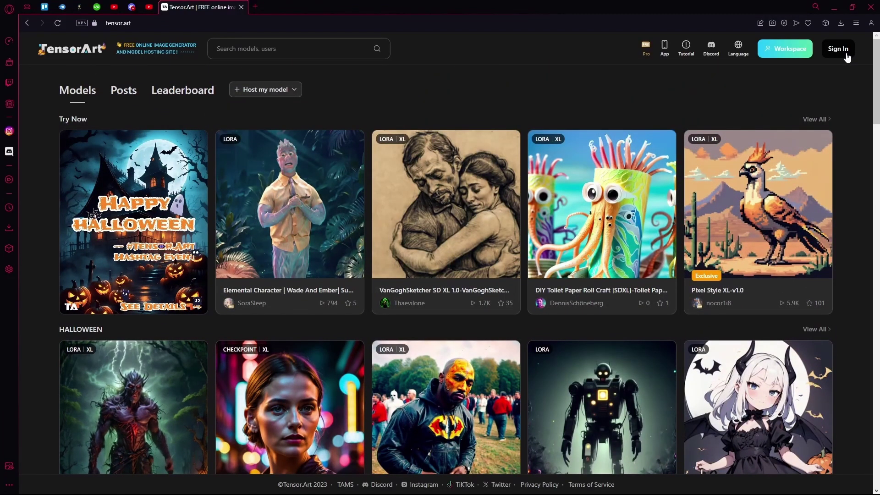
{"action": "left_click", "coordinate": [839, 49]}
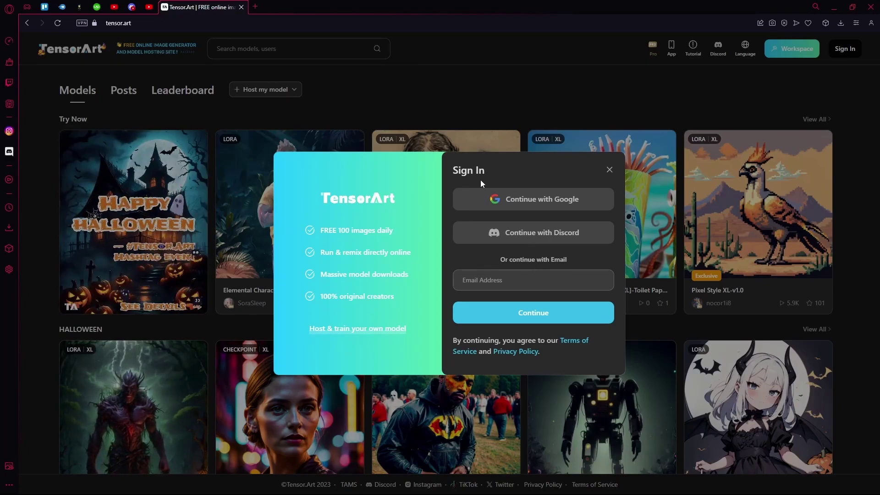
{"action": "left_click", "coordinate": [519, 210]}
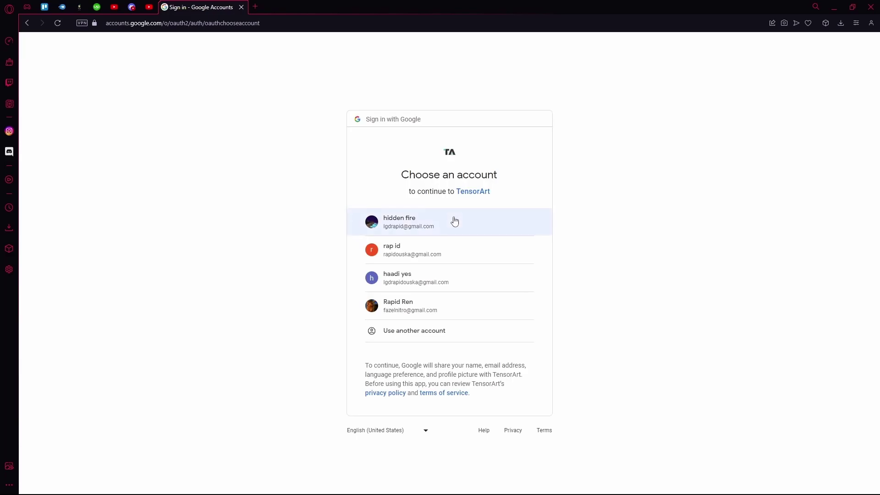
{"action": "left_click", "coordinate": [454, 221]}
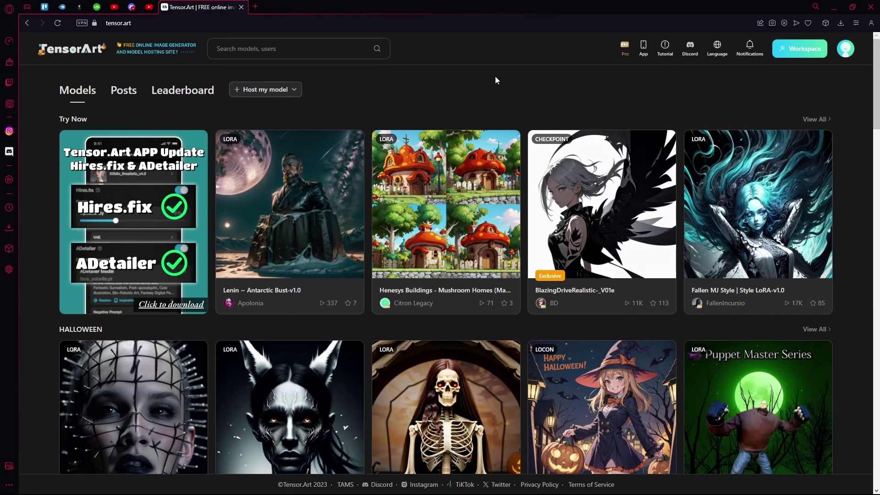
Open Posts and scroll through the community image feed, then return to its top
{"action": "scroll", "coordinate": [187, 174], "scroll_direction": "down", "scroll_amount": 2}
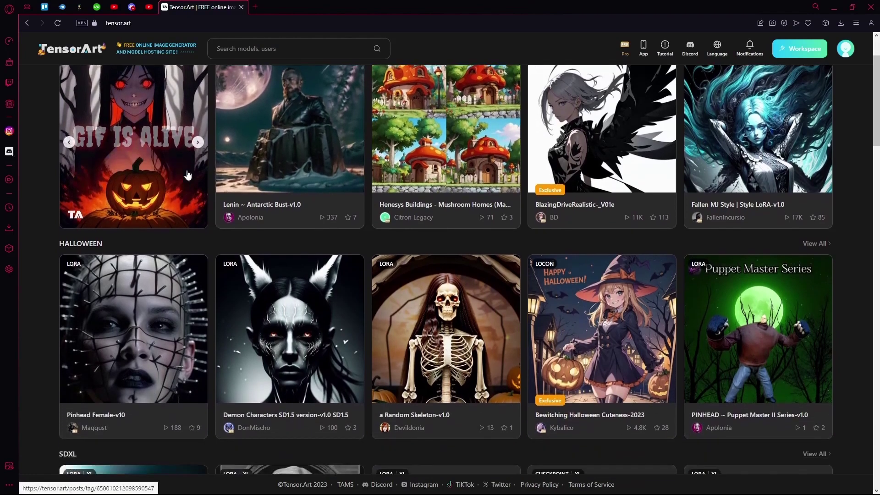
{"action": "scroll", "coordinate": [318, 275], "scroll_direction": "down", "scroll_amount": 2}
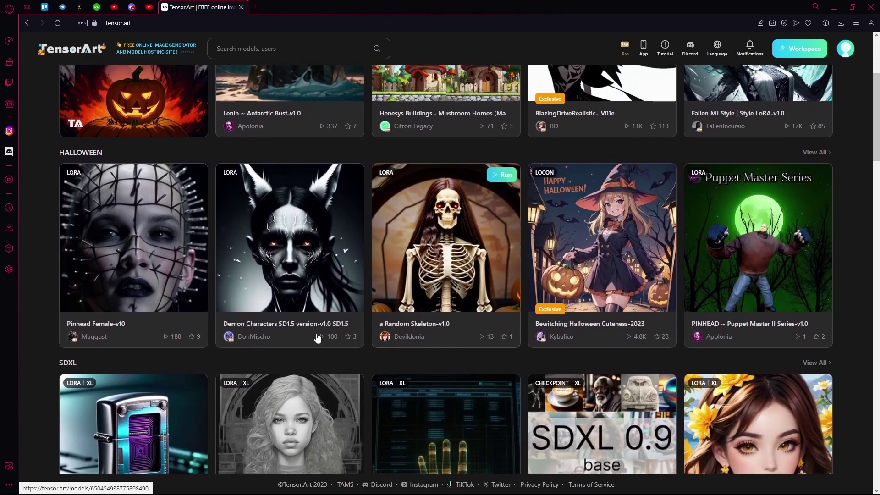
{"action": "scroll", "coordinate": [317, 338], "scroll_direction": "up", "scroll_amount": 4}
{"action": "left_click", "coordinate": [123, 91]}
{"action": "middle_click", "coordinate": [438, 95]}
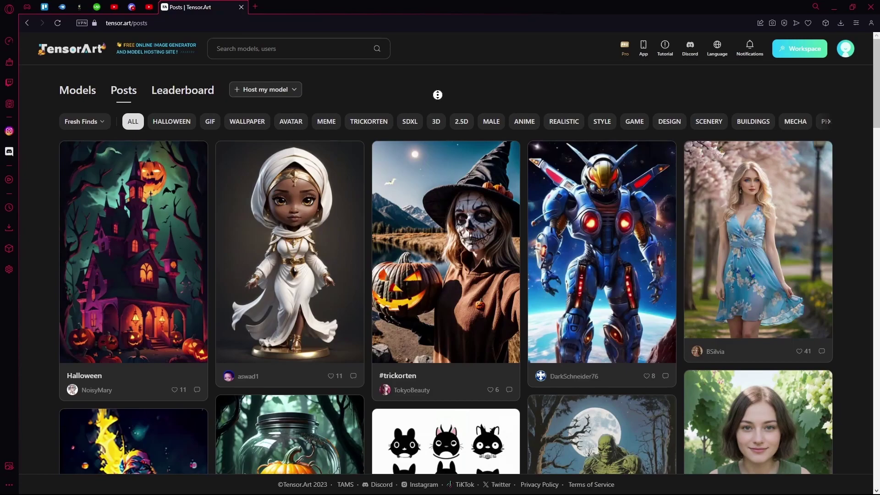
{"action": "scroll", "coordinate": [440, 133], "scroll_direction": "down", "scroll_amount": 1}
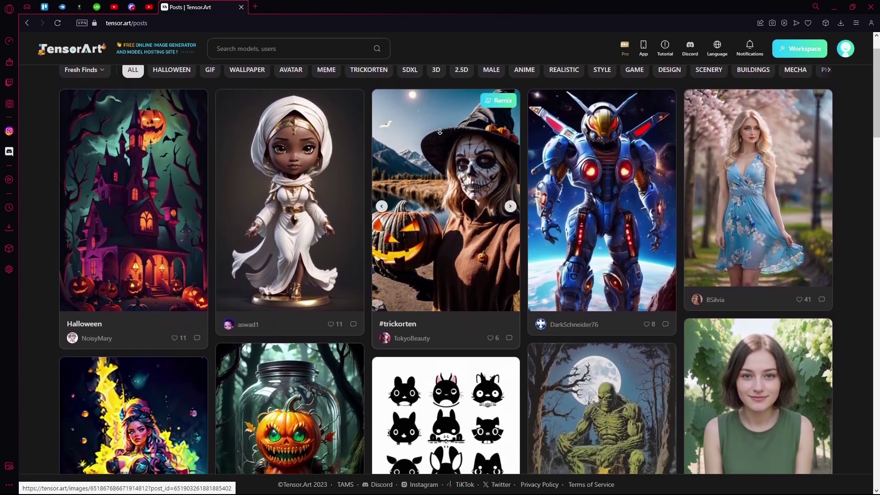
{"action": "scroll", "coordinate": [440, 132], "scroll_direction": "down", "scroll_amount": 5}
{"action": "scroll", "coordinate": [447, 114], "scroll_direction": "up", "scroll_amount": 4}
{"action": "scroll", "coordinate": [454, 95], "scroll_direction": "down", "scroll_amount": 5}
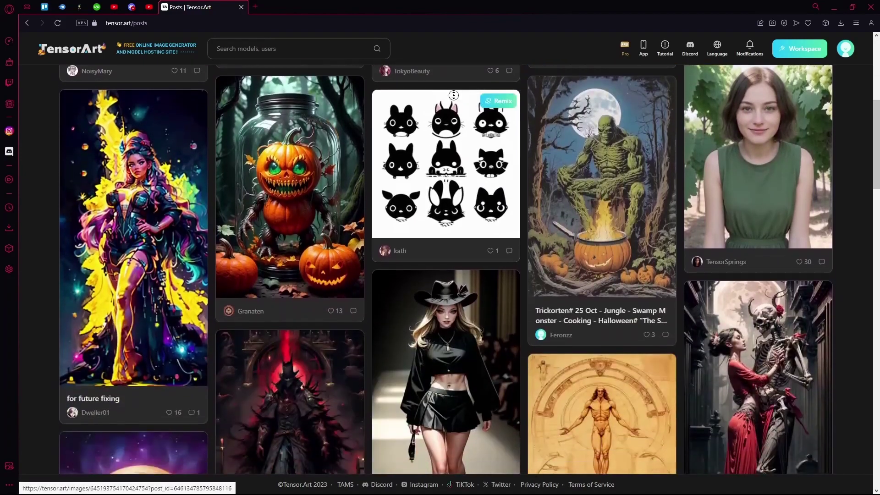
{"action": "scroll", "coordinate": [454, 95], "scroll_direction": "down", "scroll_amount": 5}
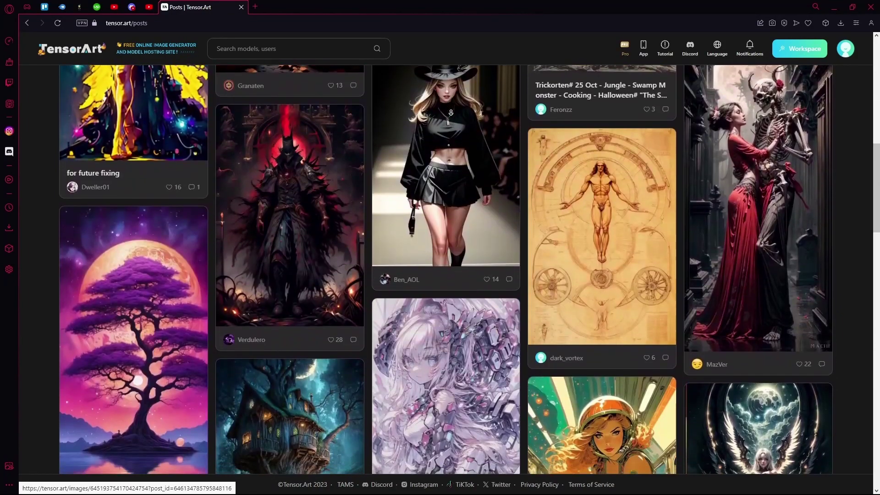
{"action": "scroll", "coordinate": [451, 112], "scroll_direction": "down", "scroll_amount": 2}
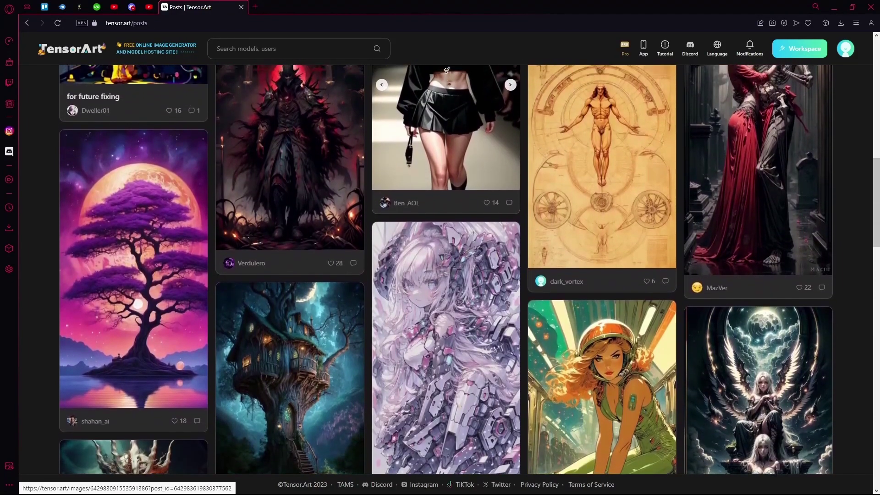
{"action": "scroll", "coordinate": [446, 70], "scroll_direction": "up", "scroll_amount": 20}
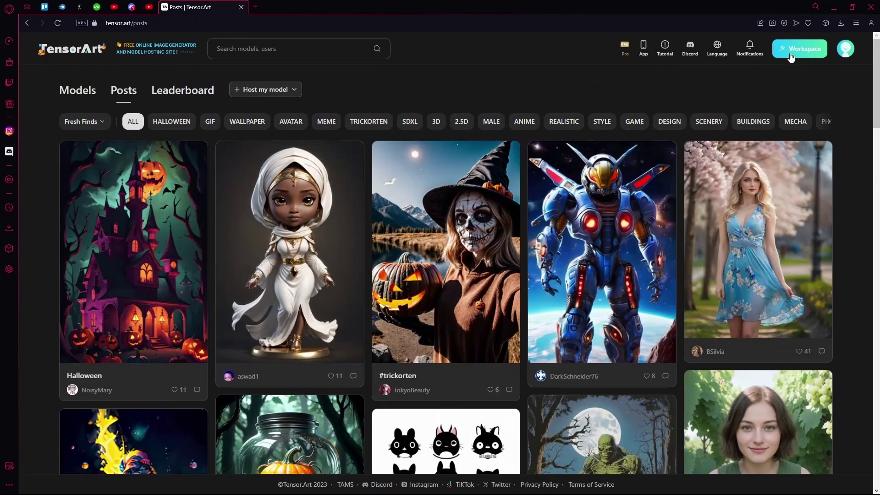
Open the Workspace, look at Img2Img and Animate, then return to Text2Img
{"action": "left_click", "coordinate": [804, 51]}
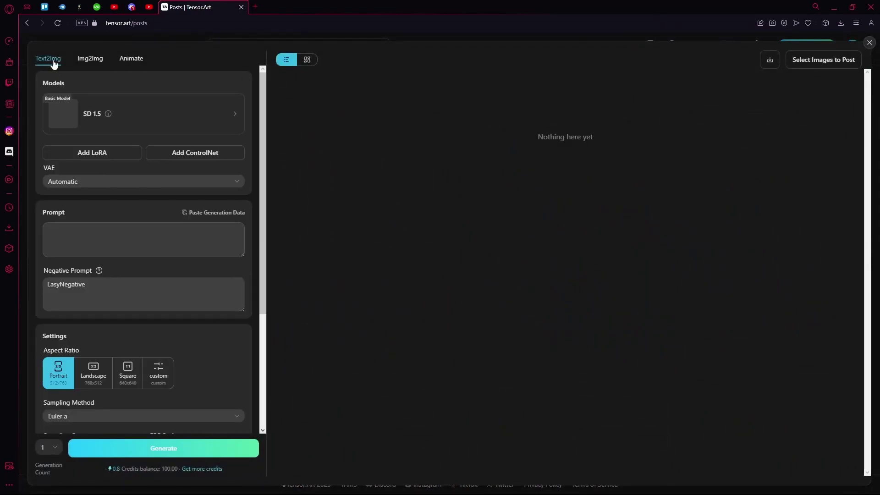
{"action": "left_click", "coordinate": [105, 59]}
{"action": "left_click", "coordinate": [137, 60]}
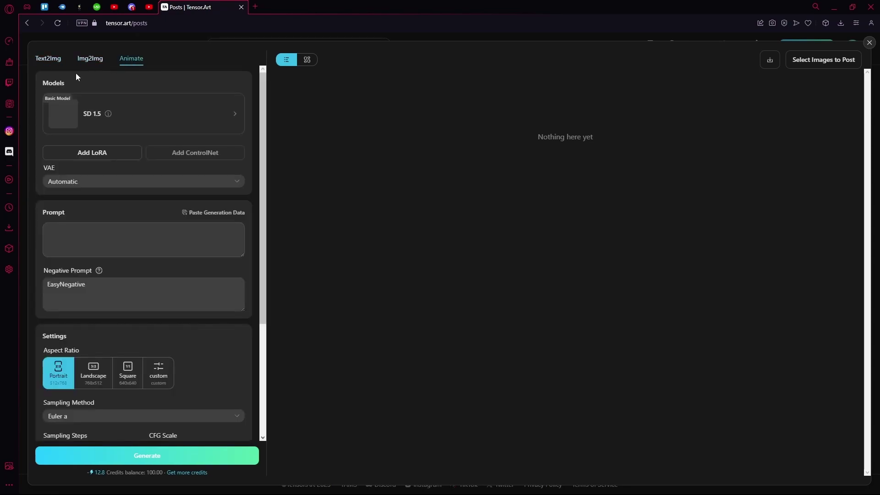
{"action": "left_click", "coordinate": [55, 69]}
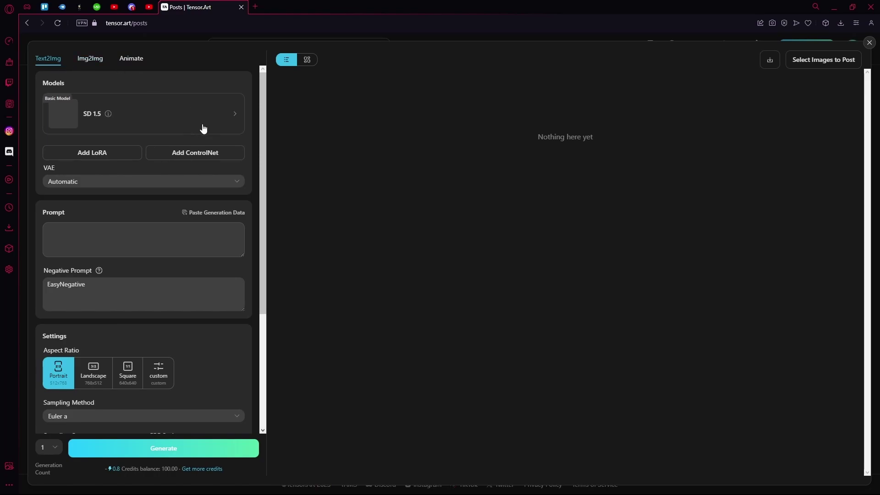
Replace SD 1.5 with Marubix99 as the base model
{"action": "left_click", "coordinate": [223, 119]}
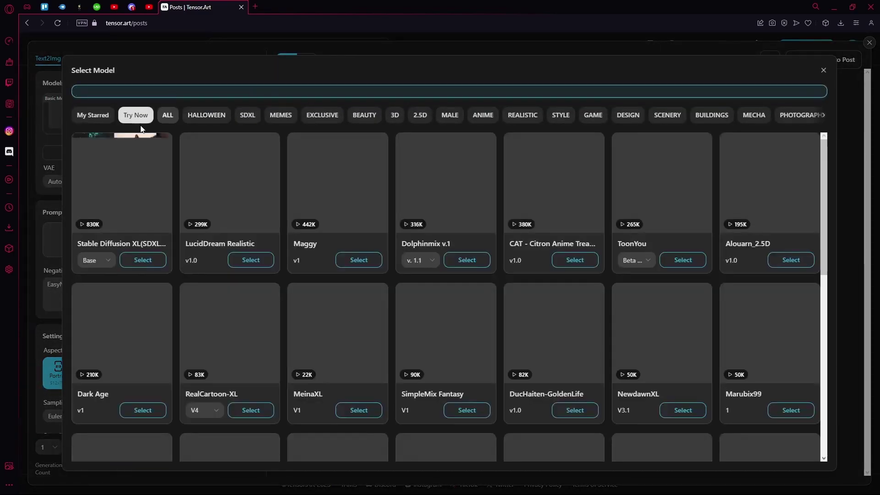
{"action": "scroll", "coordinate": [467, 238], "scroll_direction": "down", "scroll_amount": 7}
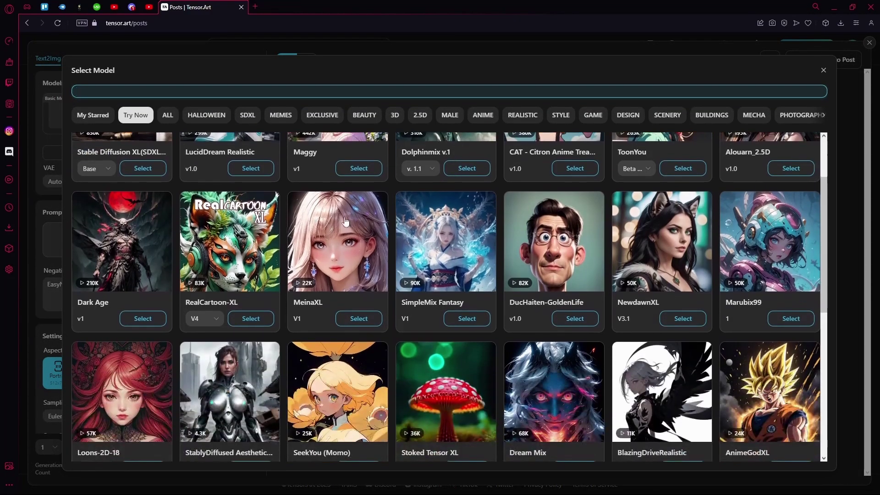
{"action": "scroll", "coordinate": [477, 255], "scroll_direction": "down", "scroll_amount": 5}
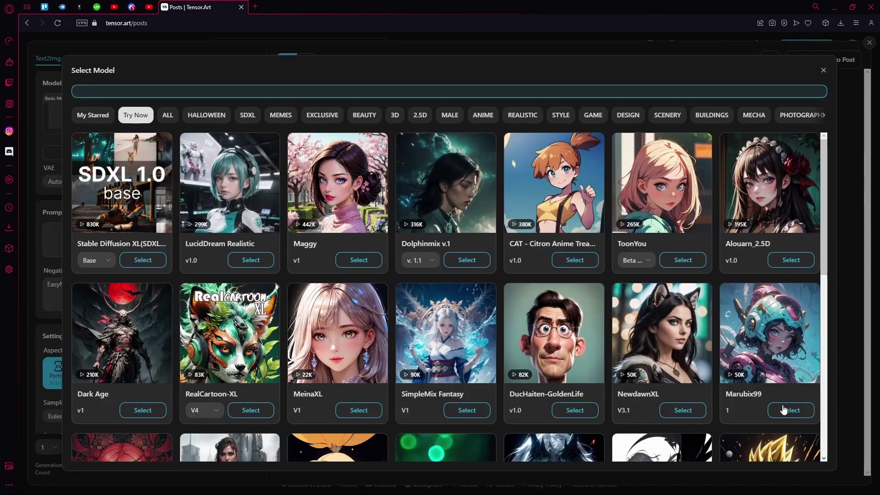
{"action": "left_click", "coordinate": [784, 408]}
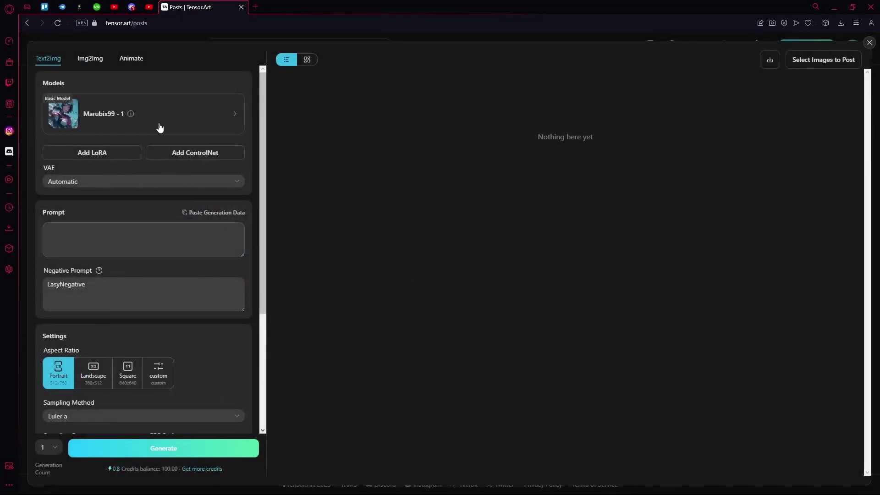
Add the Hori Hyouko (Horimiya) LoRA from the Select LoRA list
{"action": "left_click", "coordinate": [94, 158]}
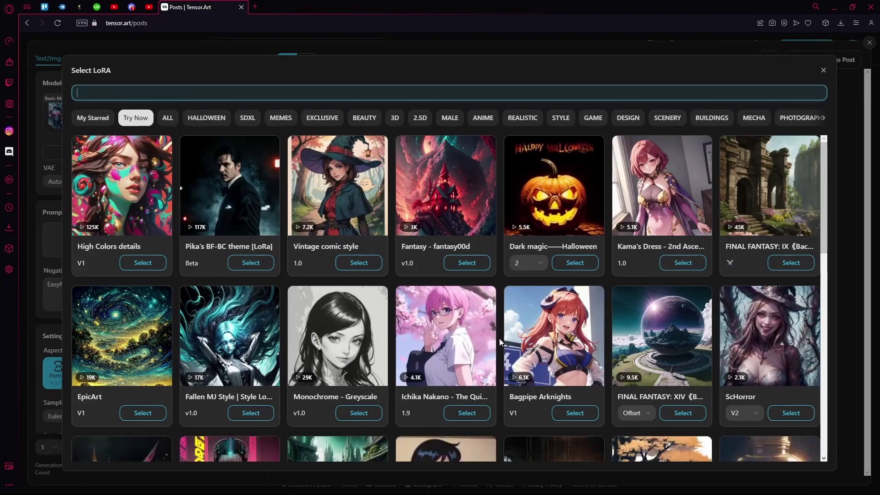
{"action": "scroll", "coordinate": [616, 315], "scroll_direction": "down", "scroll_amount": 3}
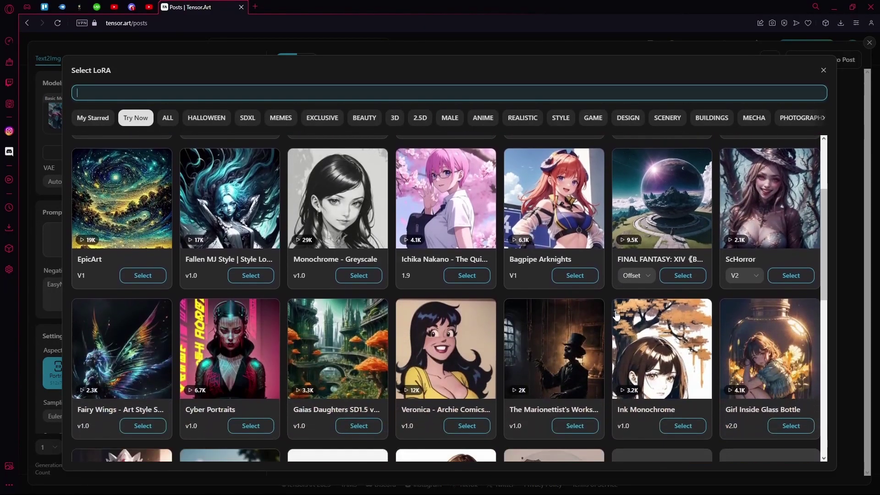
{"action": "scroll", "coordinate": [240, 322], "scroll_direction": "up", "scroll_amount": 3}
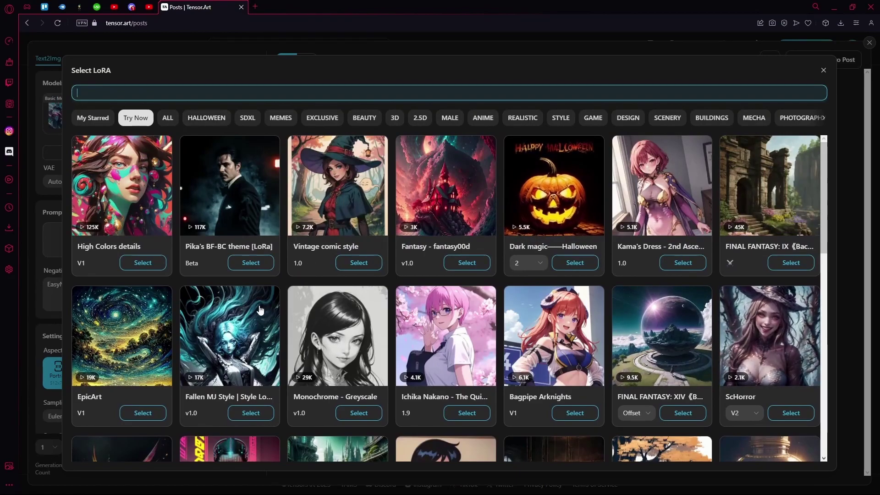
{"action": "scroll", "coordinate": [243, 323], "scroll_direction": "down", "scroll_amount": 2}
{"action": "scroll", "coordinate": [315, 317], "scroll_direction": "down", "scroll_amount": 3}
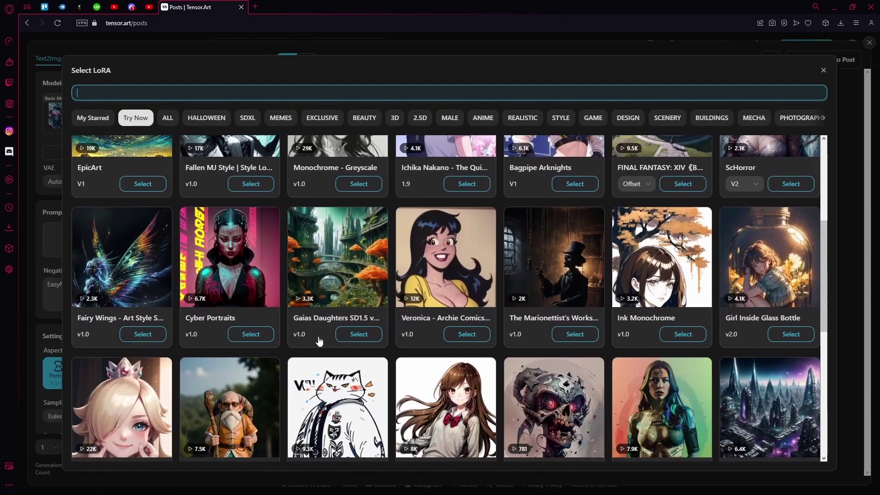
{"action": "scroll", "coordinate": [319, 341], "scroll_direction": "down", "scroll_amount": 3}
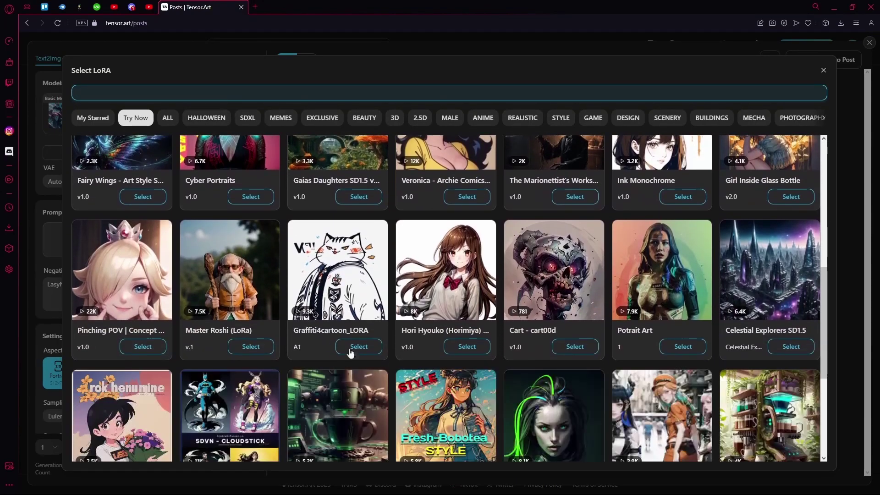
{"action": "left_click", "coordinate": [457, 297]}
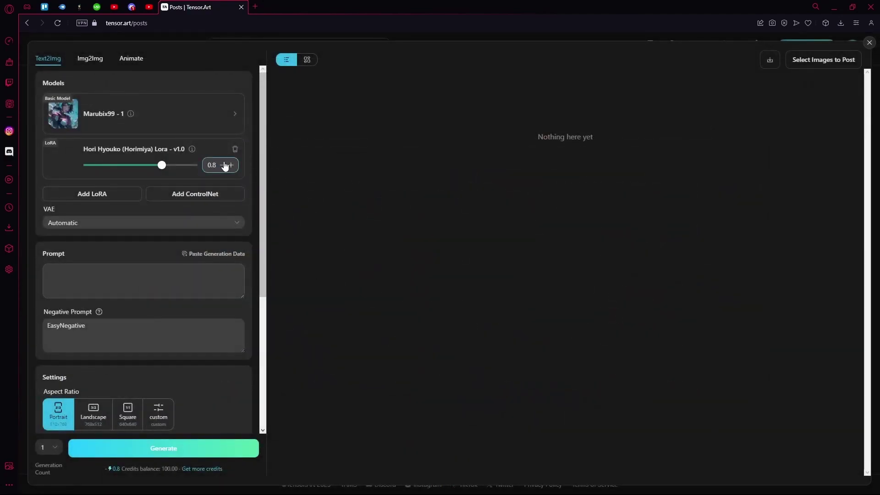
Set the LoRA weight slider to 0.9 and browse the LoRA's model page
{"action": "mouse_move", "coordinate": [163, 165]}
{"action": "mouse_move", "coordinate": [163, 165]}
{"action": "left_mouse_down"}
{"action": "mouse_move", "coordinate": [200, 165]}
{"action": "mouse_move", "coordinate": [164, 165]}
{"action": "left_mouse_up"}
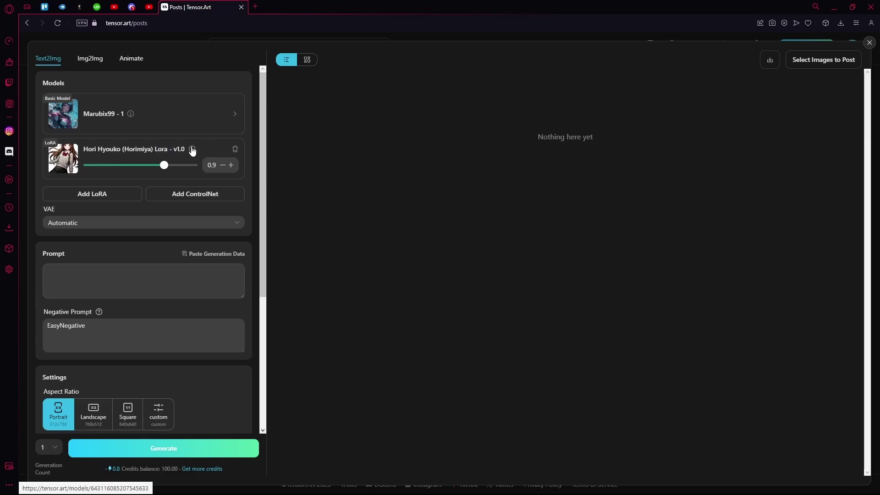
{"action": "left_click", "coordinate": [191, 150]}
{"action": "scroll", "coordinate": [308, 115], "scroll_direction": "down", "scroll_amount": 5}
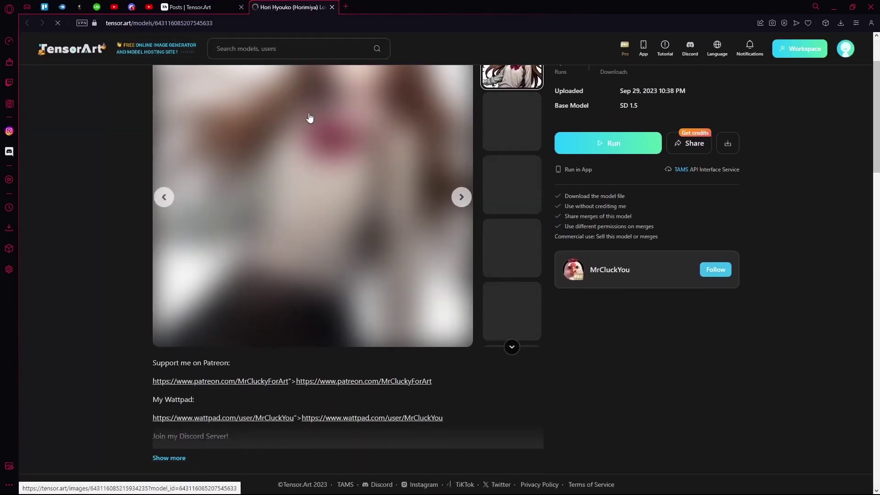
{"action": "scroll", "coordinate": [275, 223], "scroll_direction": "down", "scroll_amount": 2}
{"action": "scroll", "coordinate": [273, 219], "scroll_direction": "up", "scroll_amount": 10}
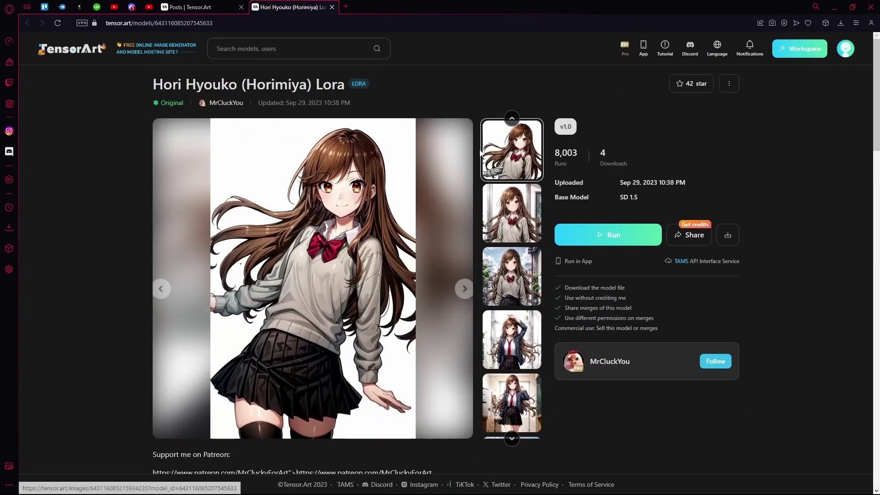
{"action": "key", "text": "ctrl+w"}
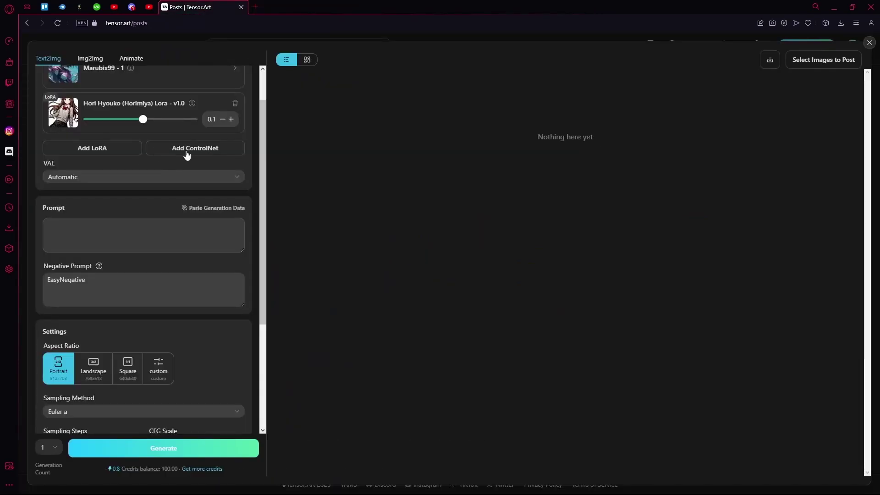
{"action": "left_click", "coordinate": [215, 153]}
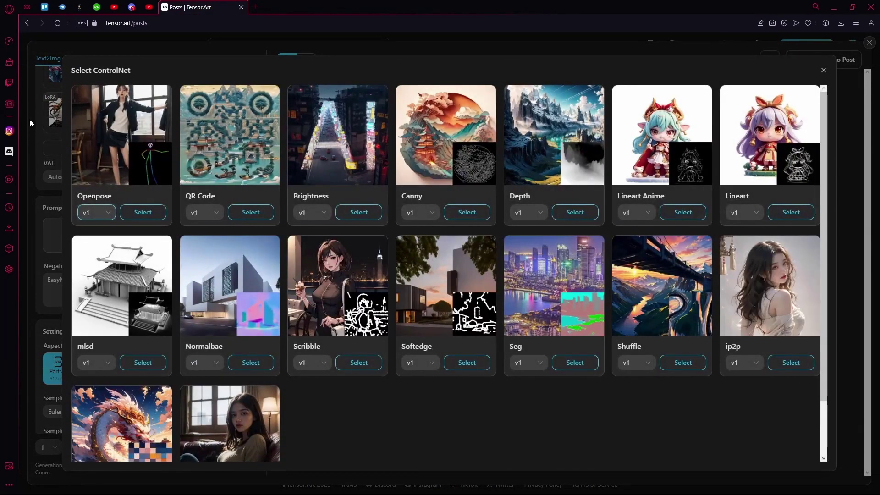
{"action": "scroll", "coordinate": [108, 197], "scroll_direction": "down", "scroll_amount": 2}
{"action": "scroll", "coordinate": [108, 197], "scroll_direction": "up", "scroll_amount": 2}
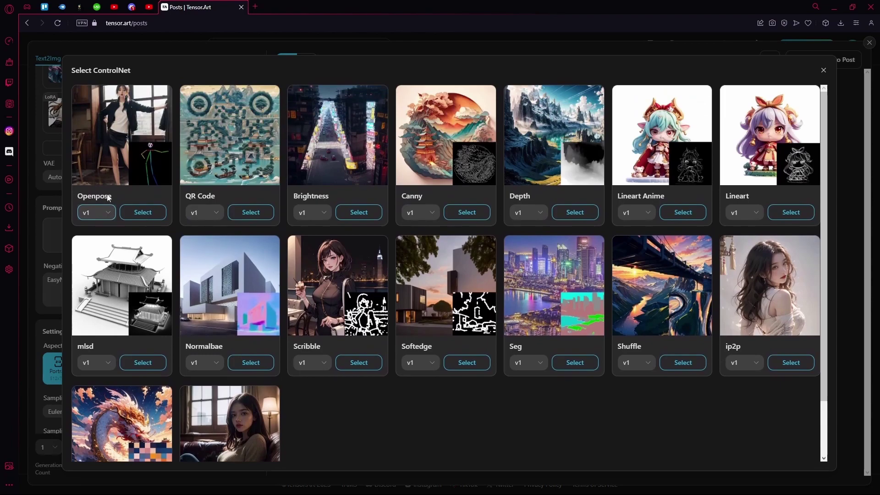
{"action": "left_click", "coordinate": [49, 174]}
{"action": "left_click", "coordinate": [127, 179]}
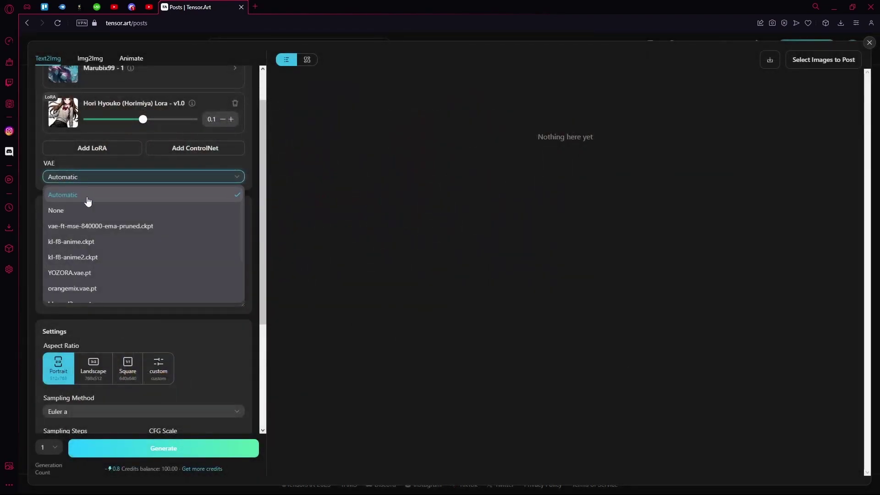
{"action": "scroll", "coordinate": [244, 210], "scroll_direction": "down", "scroll_amount": 1}
{"action": "scroll", "coordinate": [243, 209], "scroll_direction": "down", "scroll_amount": 3}
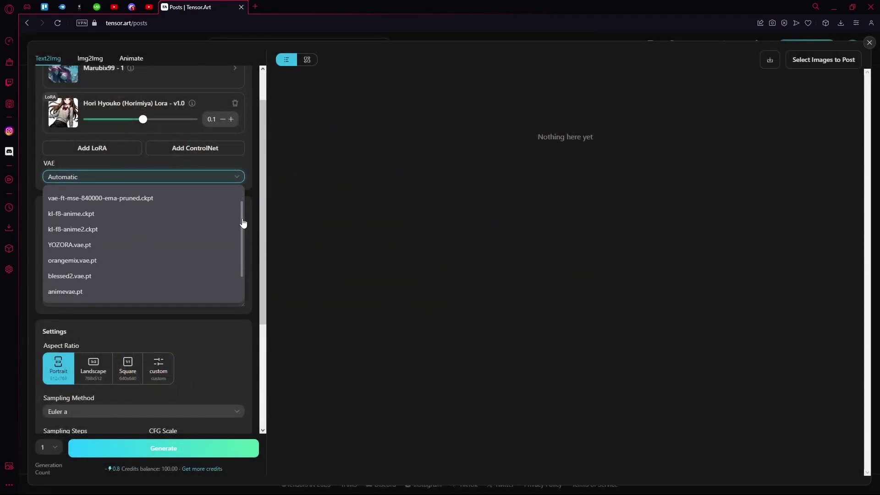
{"action": "left_click_drag", "start_coordinate": [243, 242], "coordinate": [233, 163]}
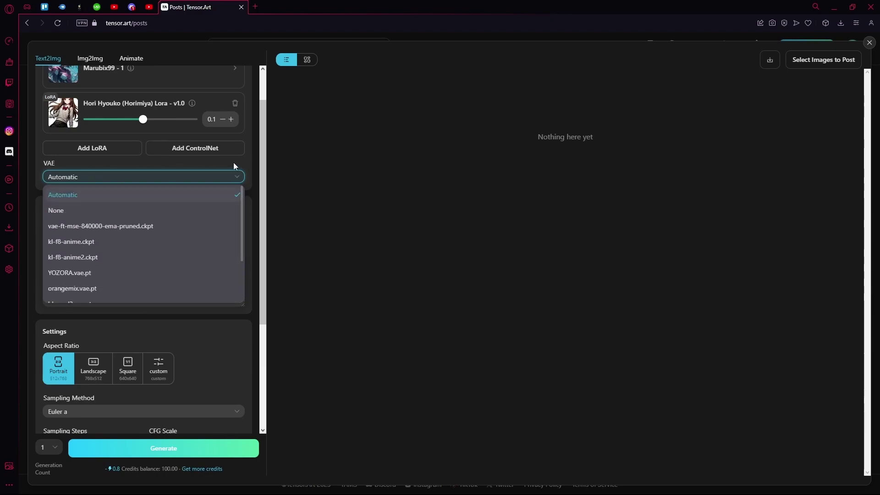
{"action": "left_click", "coordinate": [71, 175]}
Enter the prompt 'anime girl sitting on a horse, magestic, magical,' in the Prompt box
{"action": "scroll", "coordinate": [153, 196], "scroll_direction": "down", "scroll_amount": 1}
{"action": "scroll", "coordinate": [152, 197], "scroll_direction": "down", "scroll_amount": 1}
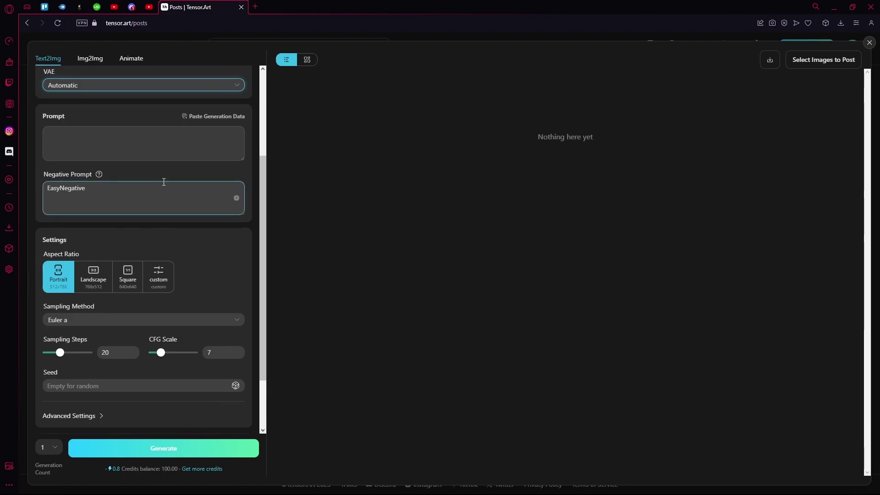
{"action": "left_click", "coordinate": [174, 135]}
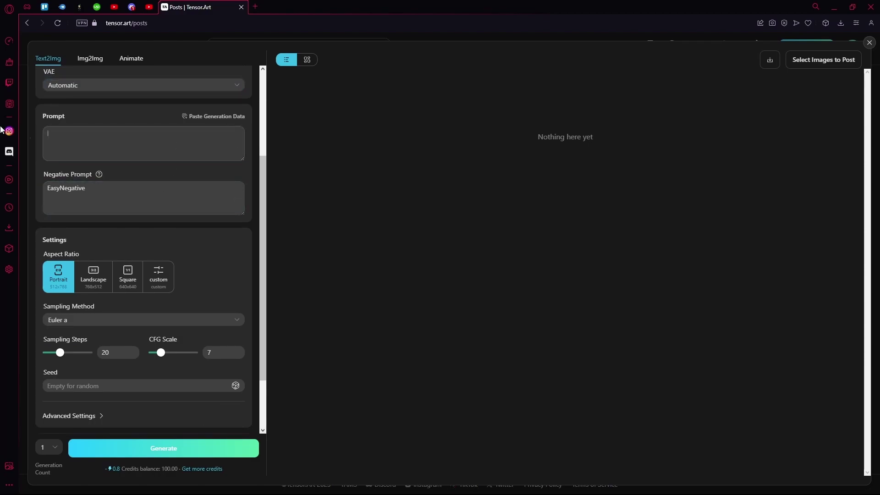
{"action": "type", "text": "ani"}
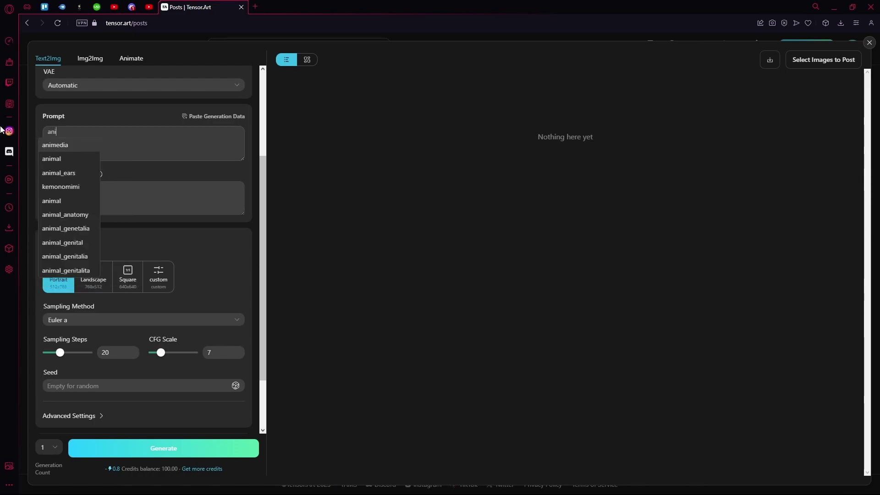
{"action": "type", "text": "me g"}
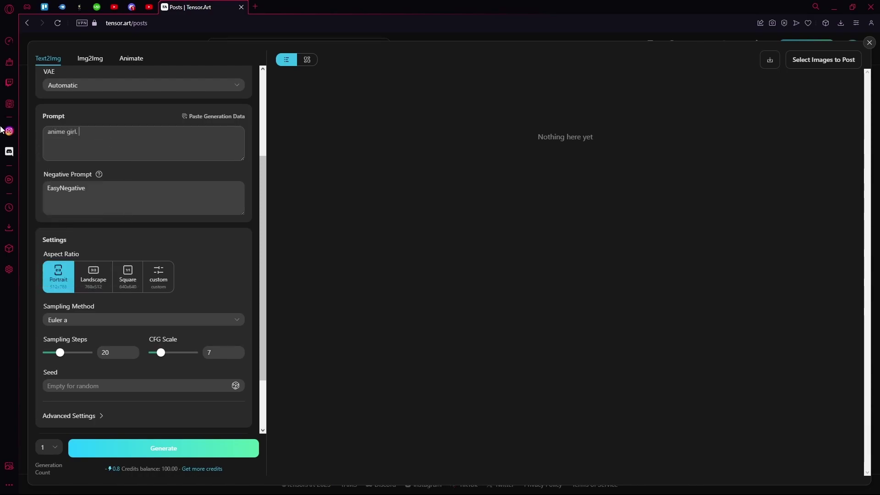
{"action": "type", "text": "irl."}
{"action": "key", "text": "BackSpace"}
{"action": "key", "text": "BackSpace"}
{"action": "key", "text": "BackSpace"}
{"action": "type", "text": "sitting on a horse, magestic, magical,"}
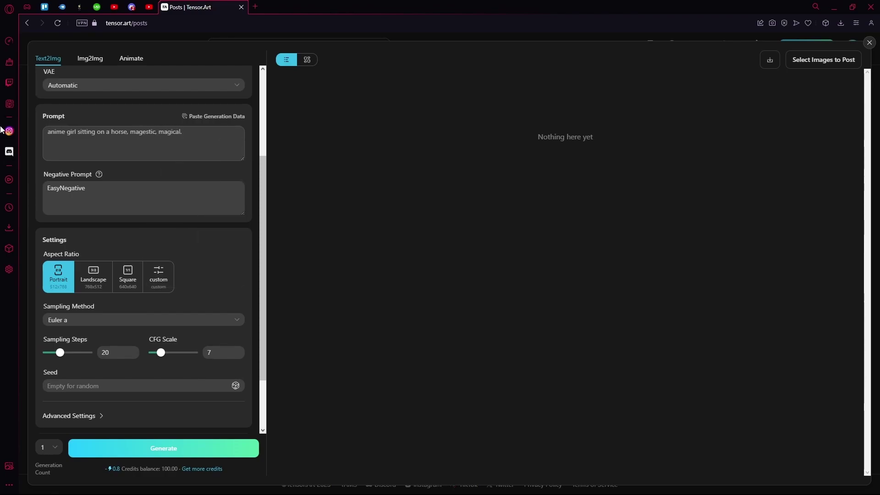
Clear the EasyNegative negative prompt and type 'low resolution images, weird body parts, bad images'
{"action": "left_click", "coordinate": [106, 191]}
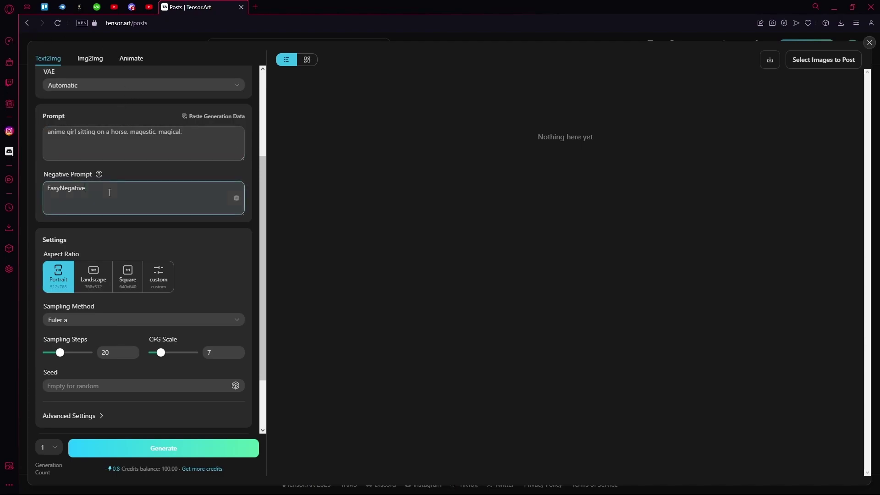
{"action": "left_click", "coordinate": [236, 198]}
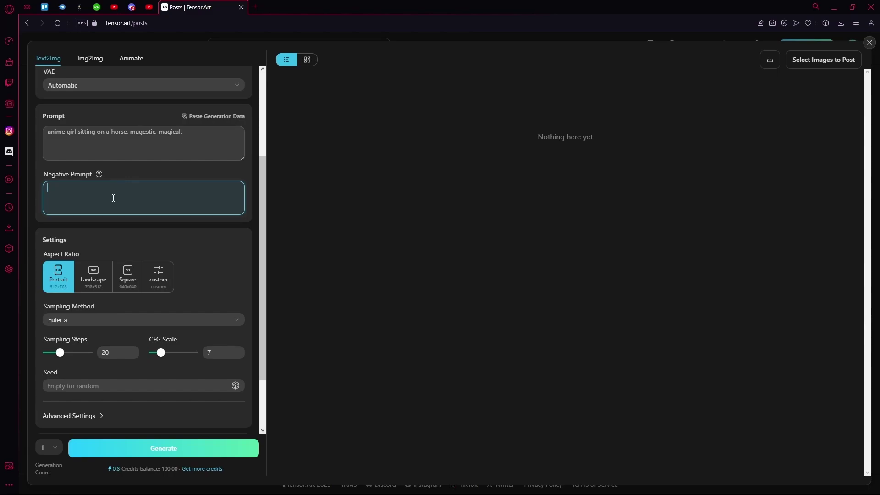
{"action": "type", "text": "low resolution images, weird body parts, bad images"}
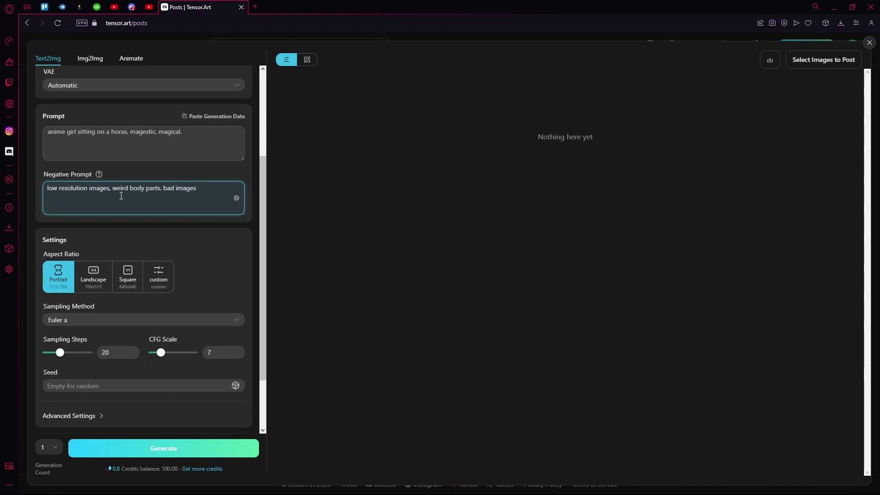
Copy bad-artist from the embeddings popup and paste it at the end of the negative prompt
{"action": "mouse_move", "coordinate": [102, 178]}
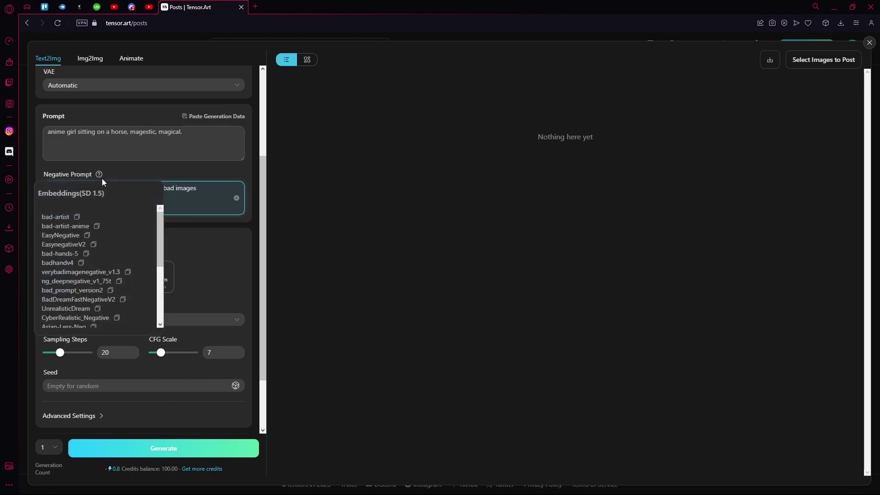
{"action": "scroll", "coordinate": [103, 247], "scroll_direction": "down", "scroll_amount": 2}
{"action": "scroll", "coordinate": [115, 261], "scroll_direction": "up", "scroll_amount": 2}
{"action": "left_click", "coordinate": [77, 217]}
{"action": "left_click", "coordinate": [96, 226]}
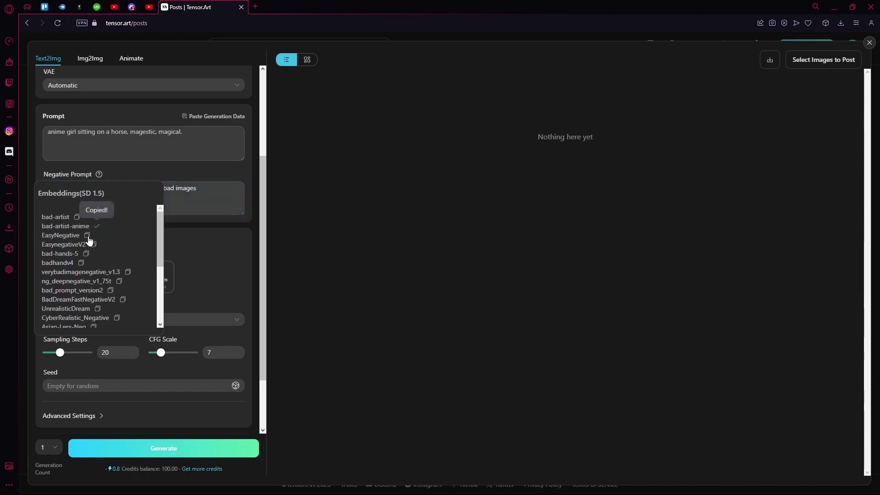
{"action": "left_click", "coordinate": [219, 193]}
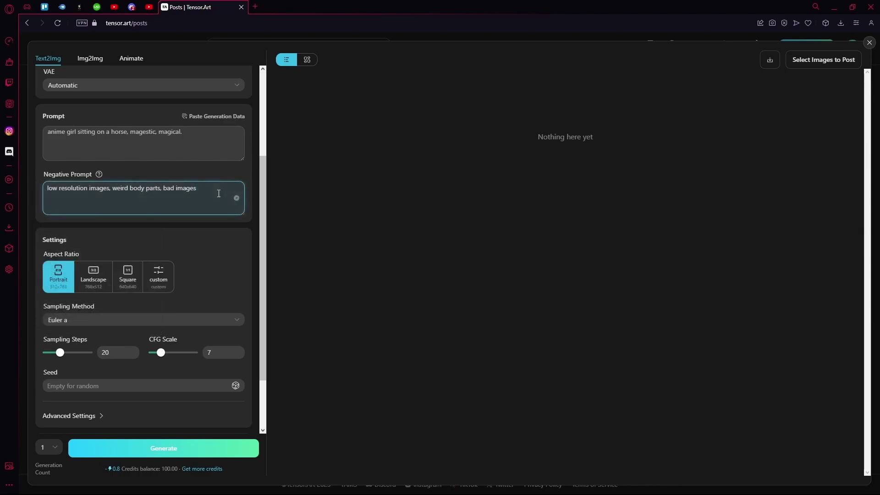
{"action": "key", "text": "ctrl+v"}
{"action": "scroll", "coordinate": [212, 219], "scroll_direction": "down", "scroll_amount": 2}
{"action": "left_click", "coordinate": [192, 163]}
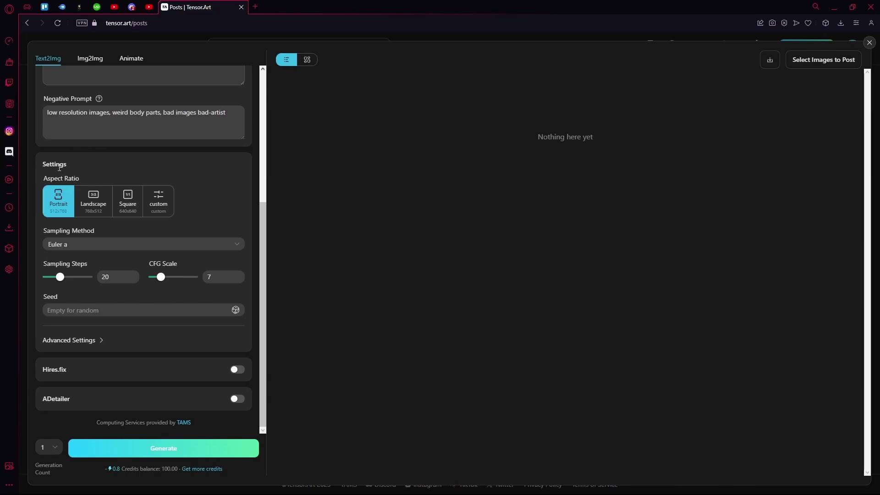
Try the custom aspect ratio, then set it back to Portrait
{"action": "left_click_drag", "start_coordinate": [56, 164], "coordinate": [68, 174]}
{"action": "left_click", "coordinate": [62, 170]}
{"action": "left_click", "coordinate": [168, 201]}
{"action": "left_click", "coordinate": [58, 201]}
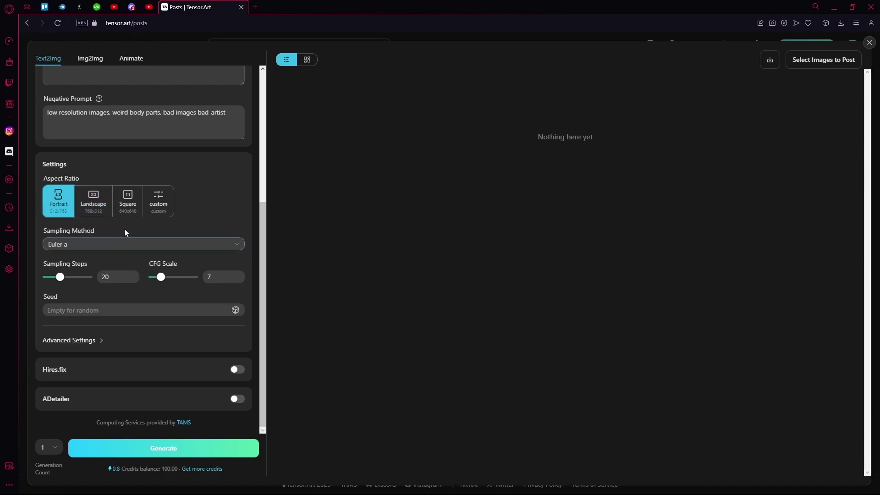
Keep Euler a as sampler and expand Advanced Settings showing Clip Skip 2 and ENSD 31337
{"action": "left_click", "coordinate": [136, 242]}
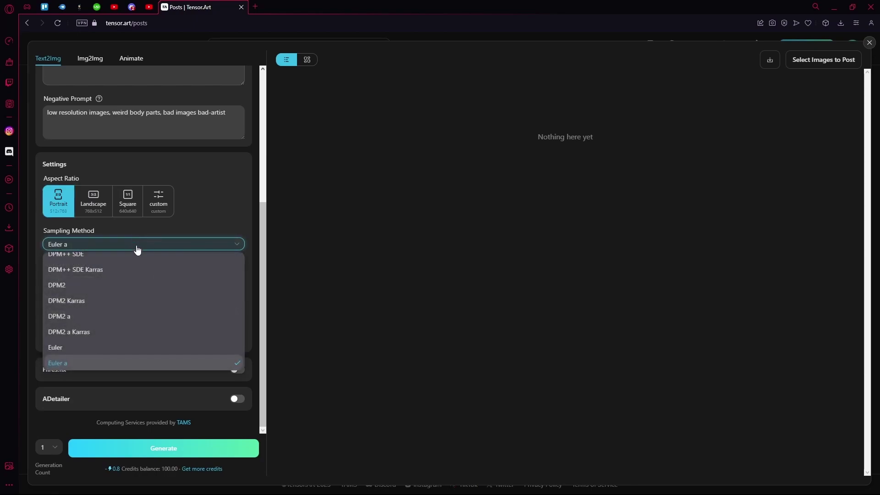
{"action": "scroll", "coordinate": [130, 284], "scroll_direction": "down", "scroll_amount": 2}
{"action": "scroll", "coordinate": [130, 293], "scroll_direction": "down", "scroll_amount": 2}
{"action": "scroll", "coordinate": [136, 298], "scroll_direction": "up", "scroll_amount": 4}
{"action": "left_click", "coordinate": [188, 216]}
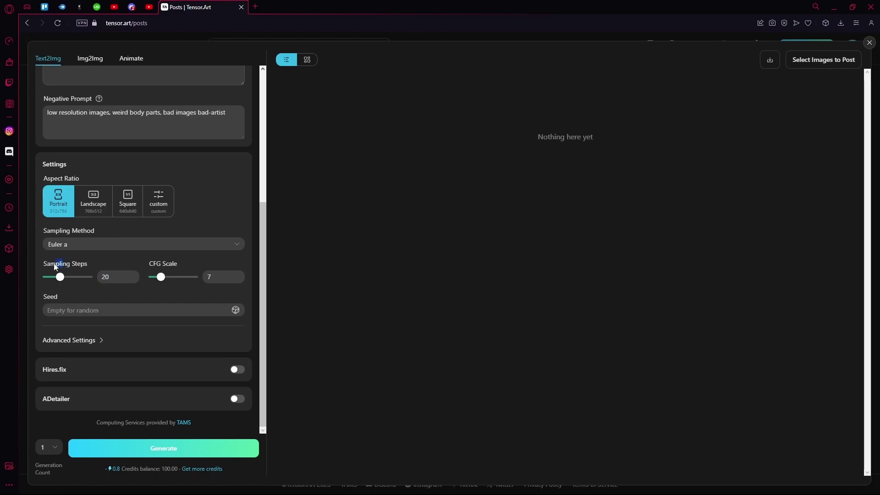
{"action": "left_click_drag", "start_coordinate": [162, 264], "coordinate": [187, 265]}
{"action": "left_click", "coordinate": [207, 265]}
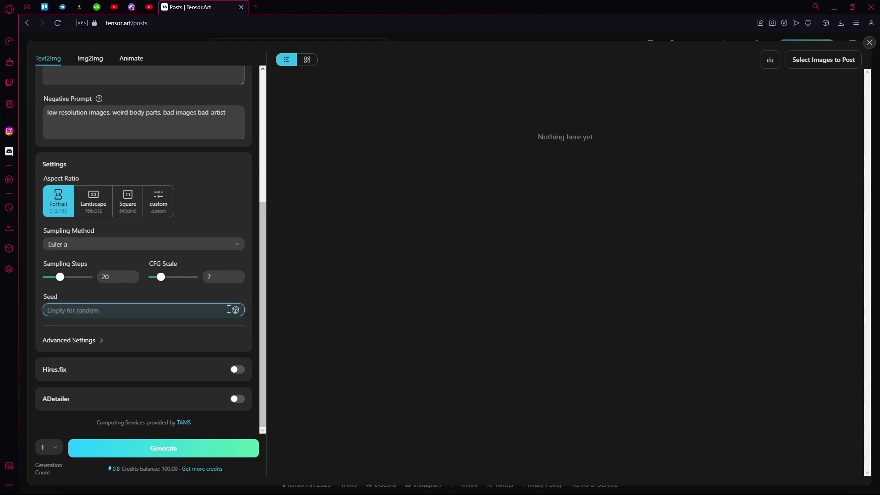
{"action": "left_click", "coordinate": [103, 339]}
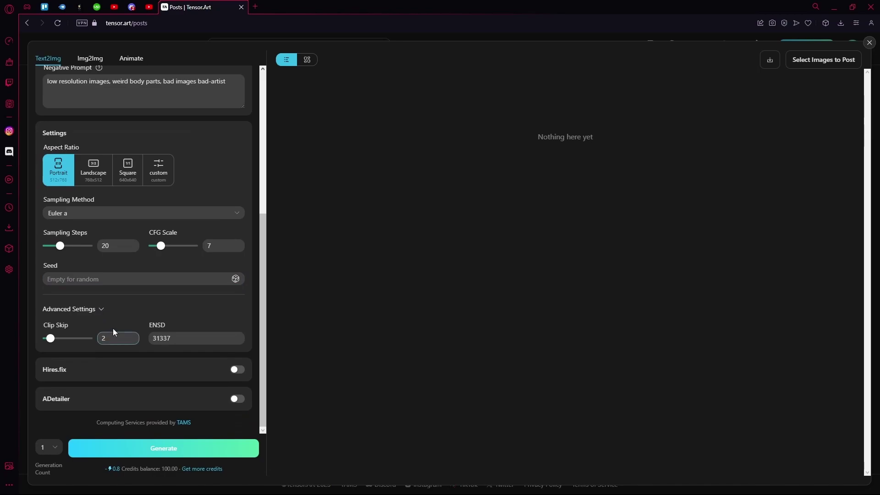
Turn on Hires.fix at 2x with the Latent (antialiased) upscaler
{"action": "left_click", "coordinate": [89, 309]}
{"action": "left_click", "coordinate": [237, 370]}
{"action": "scroll", "coordinate": [239, 374], "scroll_direction": "down", "scroll_amount": 2}
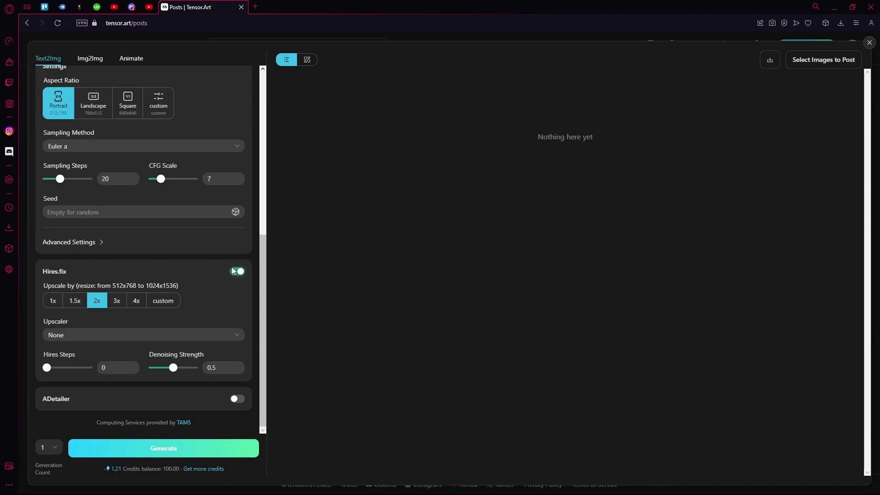
{"action": "left_click", "coordinate": [89, 334]}
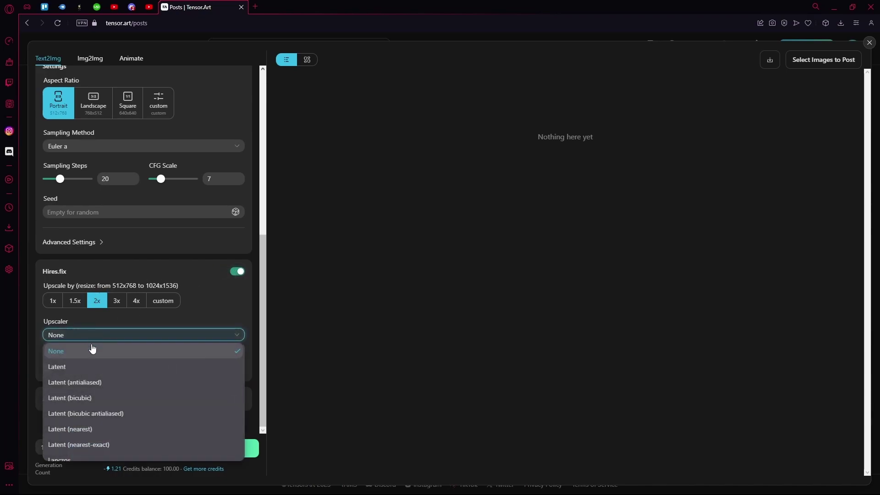
{"action": "left_click", "coordinate": [114, 385]}
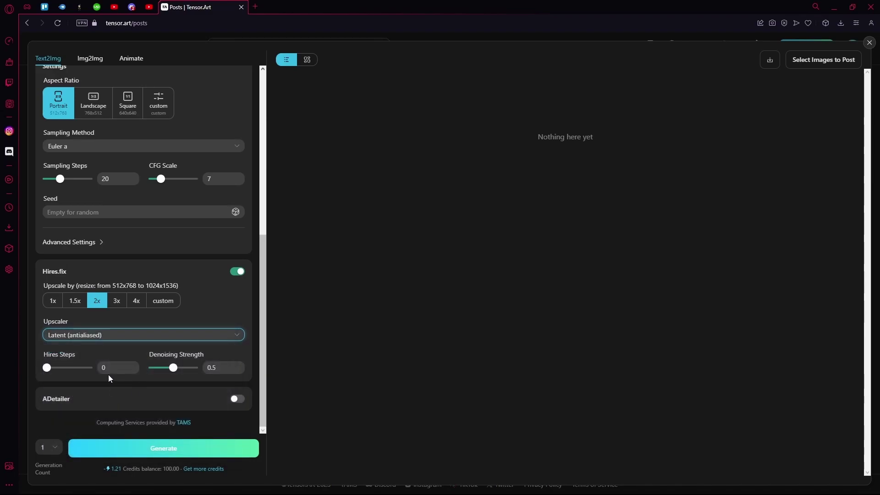
Set Hires Steps to 2 and Denoising Strength to 0.63, and enable ADetailer
{"action": "left_click_drag", "start_coordinate": [60, 367], "coordinate": [48, 373]}
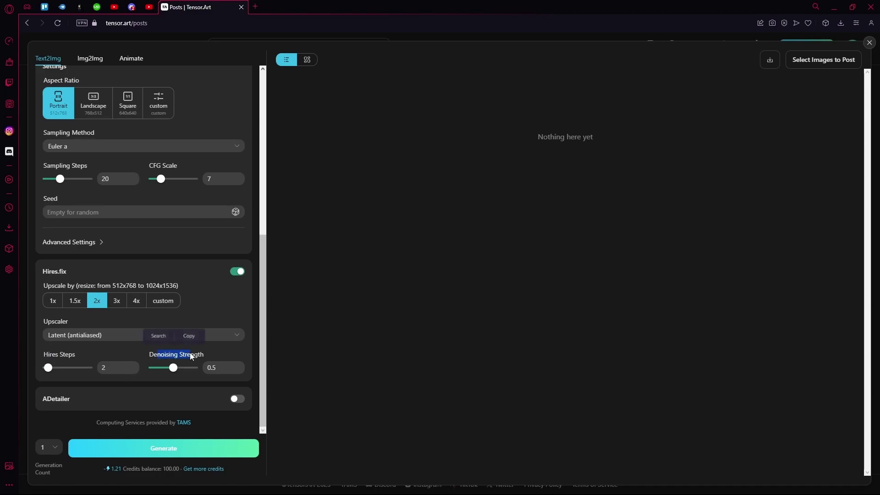
{"action": "mouse_move", "coordinate": [178, 372]}
{"action": "left_click_drag", "start_coordinate": [178, 372], "coordinate": [183, 372]}
{"action": "left_click", "coordinate": [245, 399]}
{"action": "scroll", "coordinate": [96, 298], "scroll_direction": "down", "scroll_amount": 4}
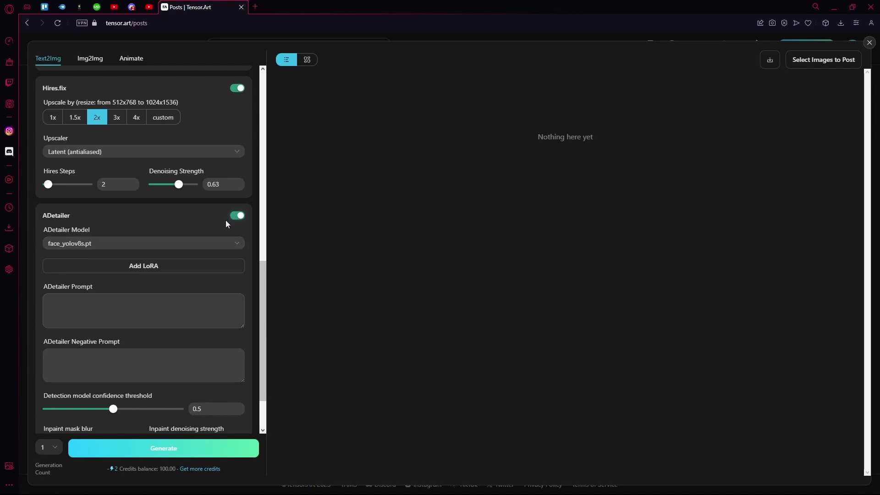
{"action": "scroll", "coordinate": [128, 233], "scroll_direction": "down", "scroll_amount": 2}
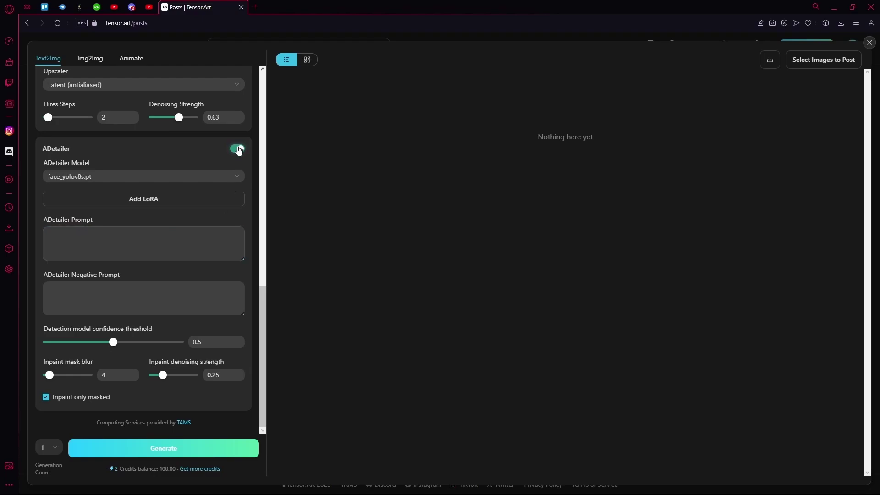
Turn ADetailer off, keep Generation Count at 1 and generate the anime girl image
{"action": "left_click", "coordinate": [238, 151]}
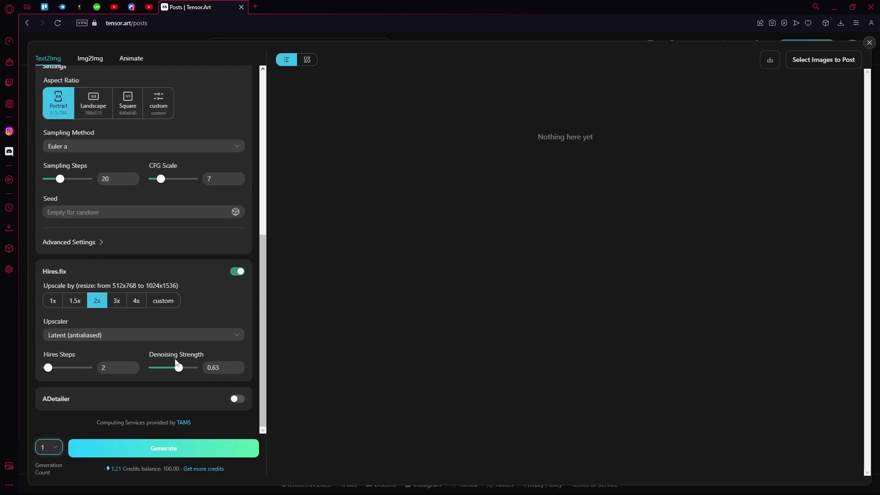
{"action": "scroll", "coordinate": [133, 226], "scroll_direction": "up", "scroll_amount": 4}
{"action": "scroll", "coordinate": [80, 416], "scroll_direction": "down", "scroll_amount": 4}
{"action": "left_click", "coordinate": [48, 452]}
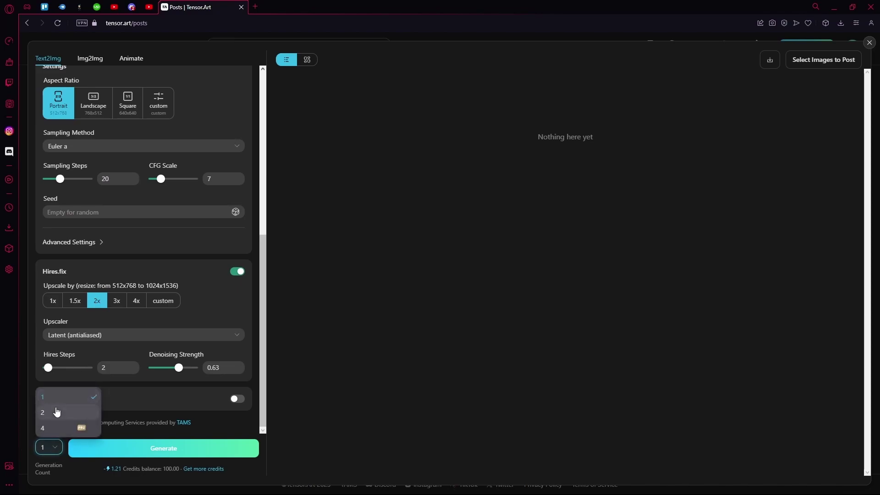
{"action": "left_click", "coordinate": [211, 434]}
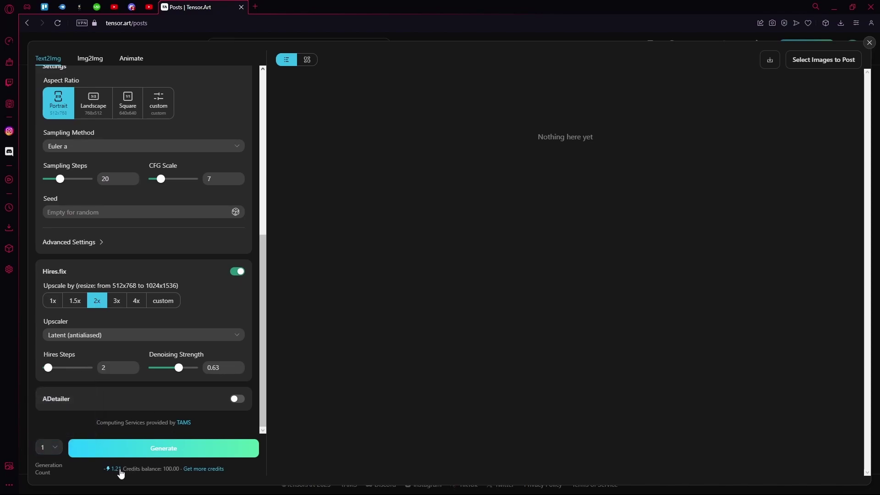
{"action": "left_click", "coordinate": [170, 449]}
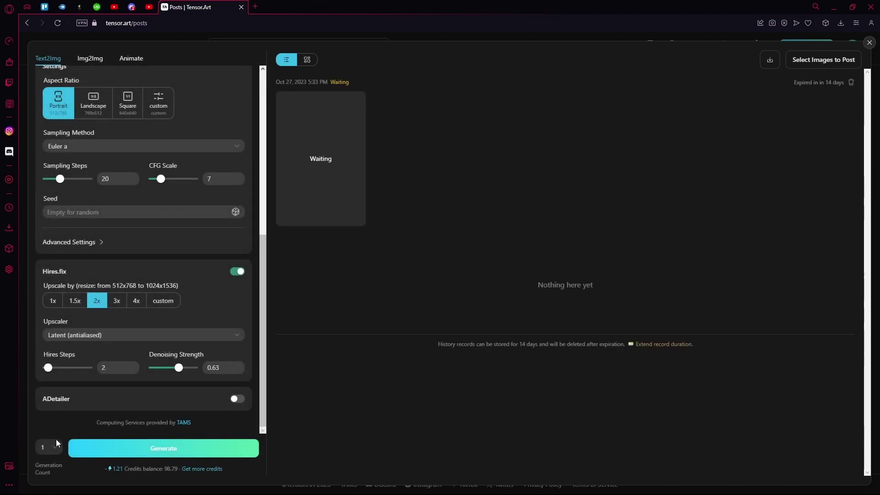
{"action": "left_click", "coordinate": [57, 444]}
{"action": "scroll", "coordinate": [219, 281], "scroll_direction": "up", "scroll_amount": 5}
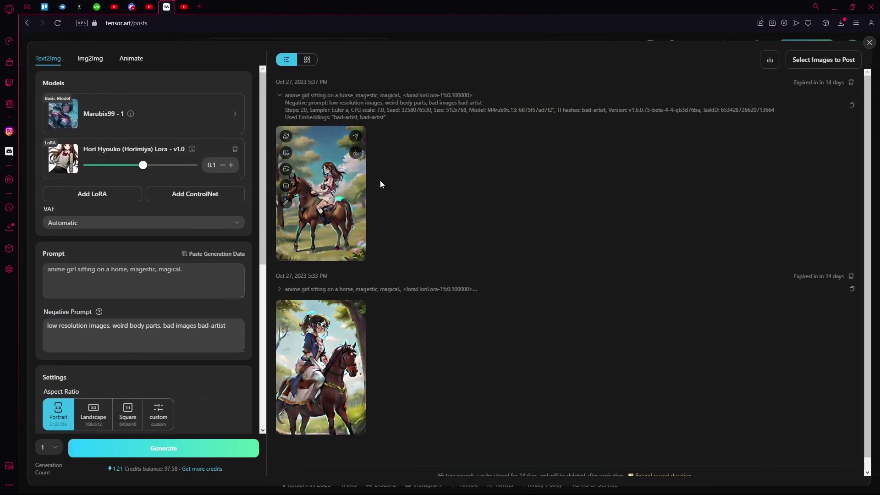
Open the newest horse-riding anime girl image full size and save it with Save image as...
{"action": "scroll", "coordinate": [380, 181], "scroll_direction": "down", "scroll_amount": 1}
{"action": "mouse_move", "coordinate": [296, 192]}
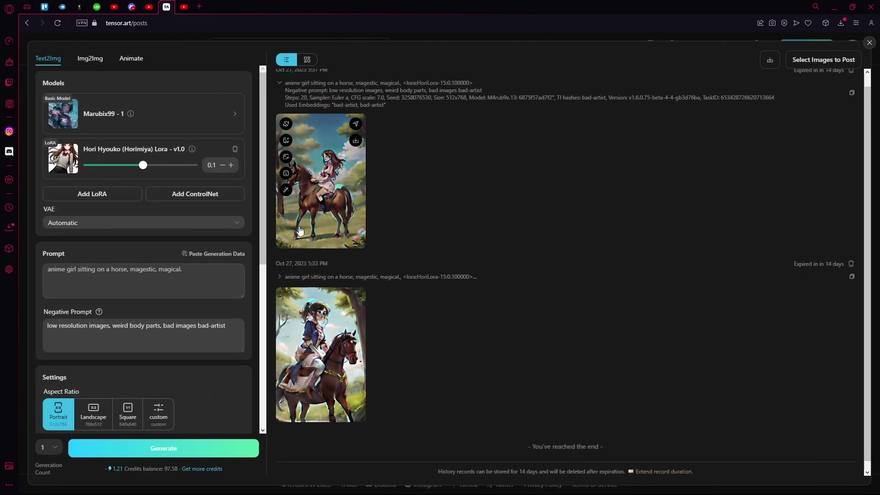
{"action": "scroll", "coordinate": [302, 197], "scroll_direction": "down", "scroll_amount": 1}
{"action": "scroll", "coordinate": [200, 231], "scroll_direction": "down", "scroll_amount": 2}
{"action": "scroll", "coordinate": [200, 231], "scroll_direction": "up", "scroll_amount": 2}
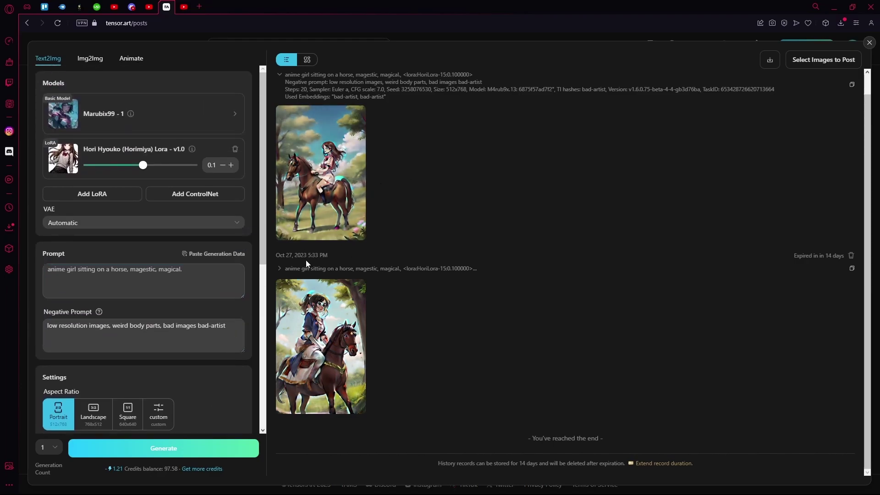
{"action": "mouse_move", "coordinate": [350, 190]}
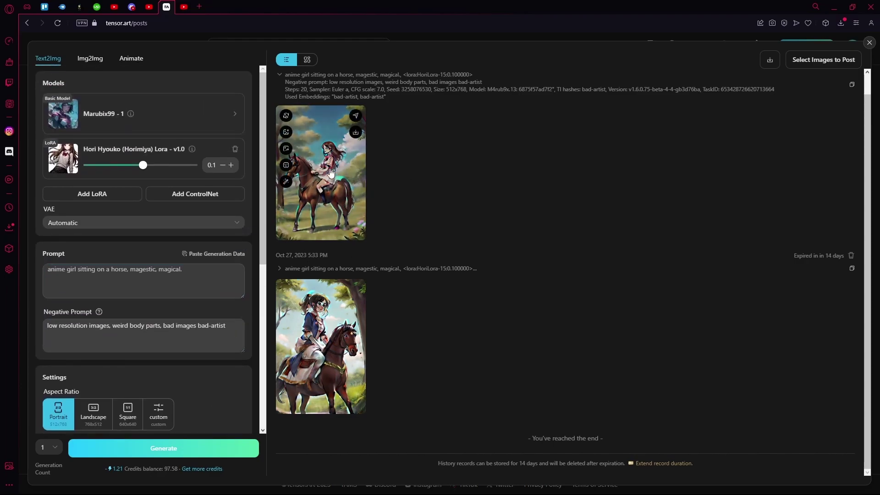
{"action": "left_click", "coordinate": [346, 185]}
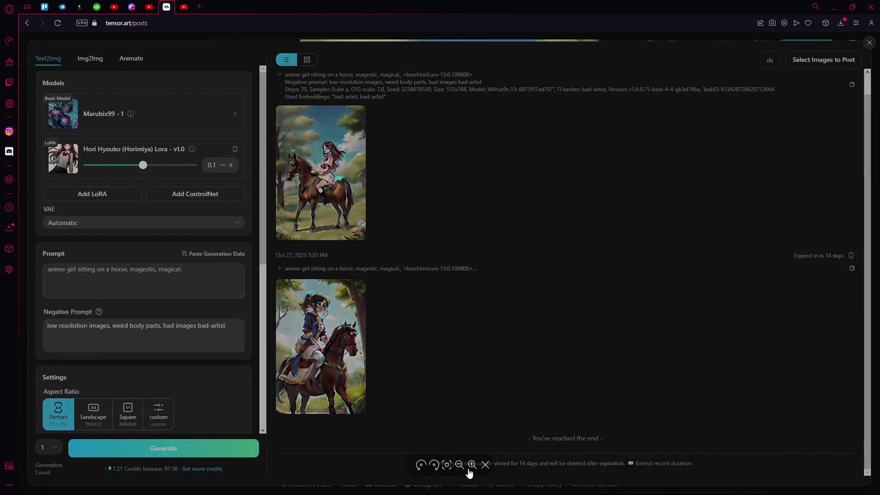
{"action": "right_click", "coordinate": [420, 131]}
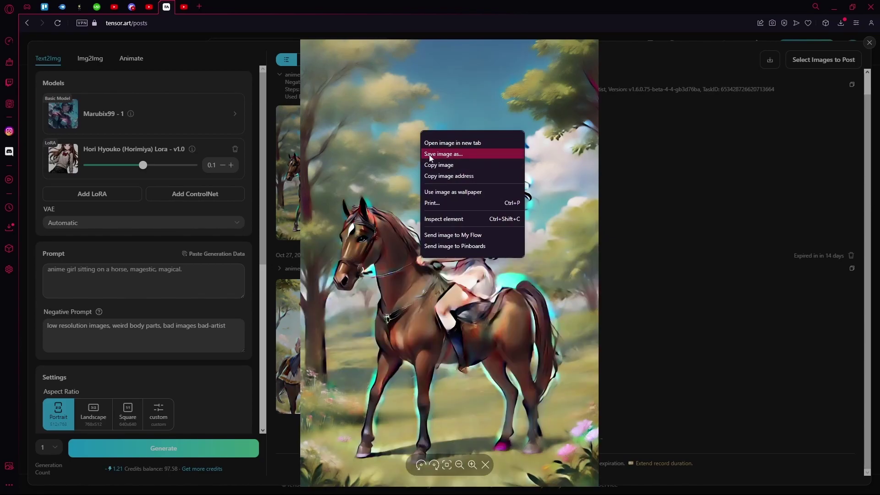
{"action": "left_click", "coordinate": [394, 159]}
{"action": "left_click", "coordinate": [718, 179]}
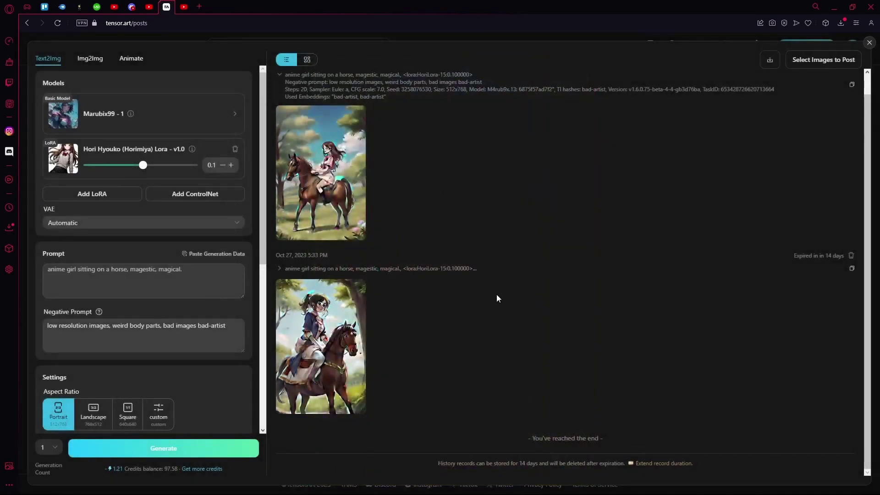